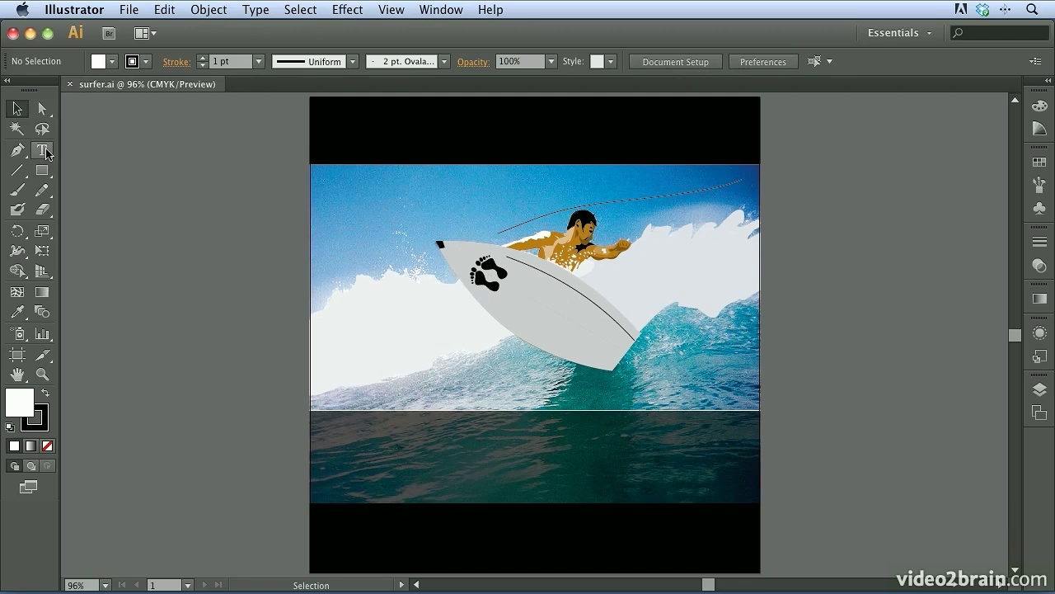
Step: Create an area type box in the left half of the dark water band and place the surftext file in it with the default import options
{"action": "left_click", "coordinate": [42, 152]}
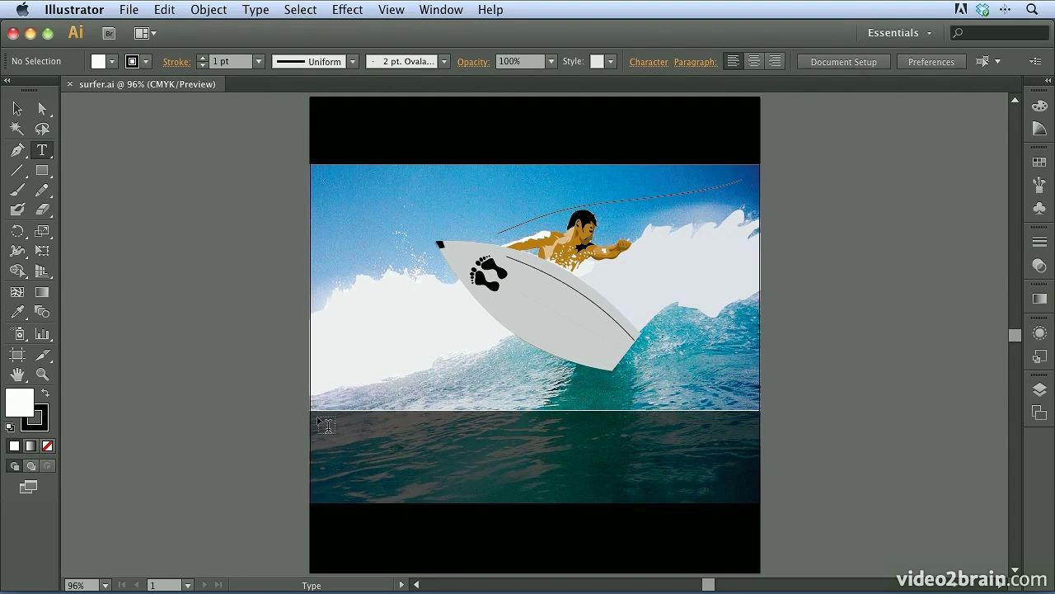
{"action": "left_click_drag", "start_coordinate": [318, 418], "coordinate": [512, 498]}
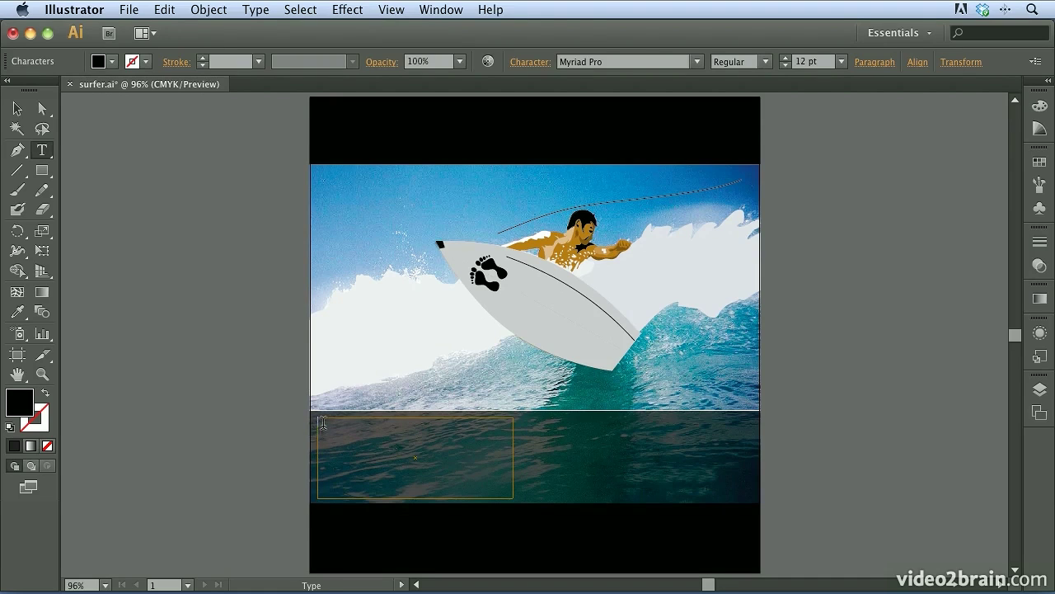
{"action": "left_click", "coordinate": [130, 9]}
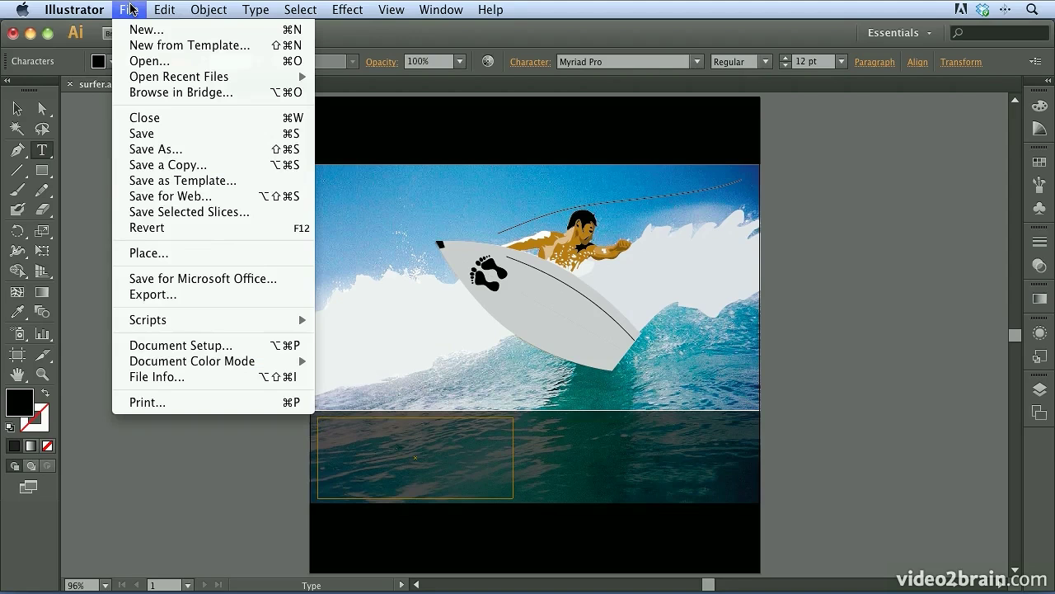
{"action": "left_click", "coordinate": [149, 252]}
{"action": "left_click_drag", "start_coordinate": [588, 189], "coordinate": [587, 233]}
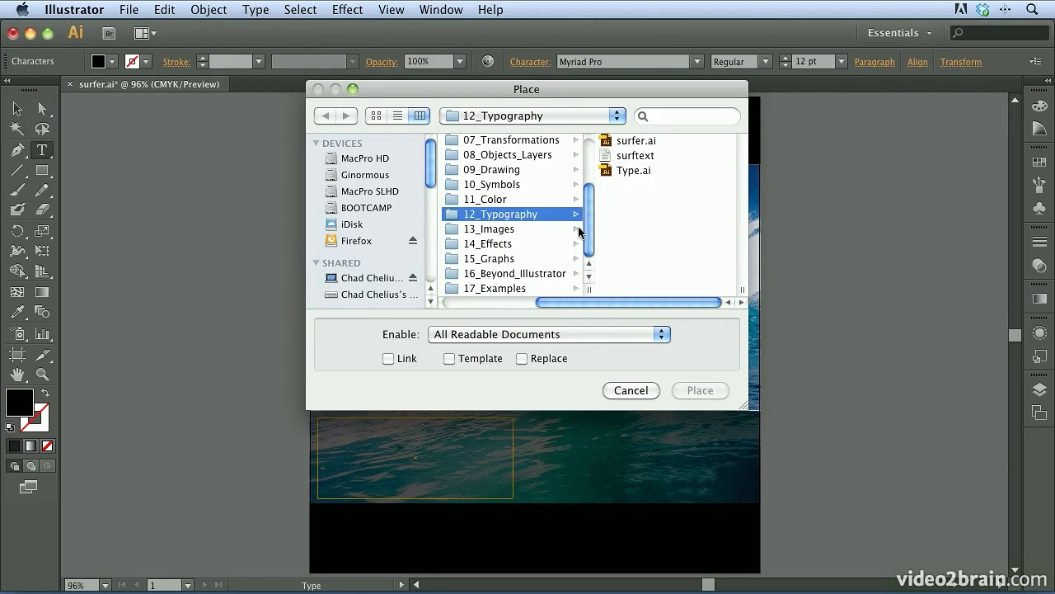
{"action": "left_click", "coordinate": [634, 156]}
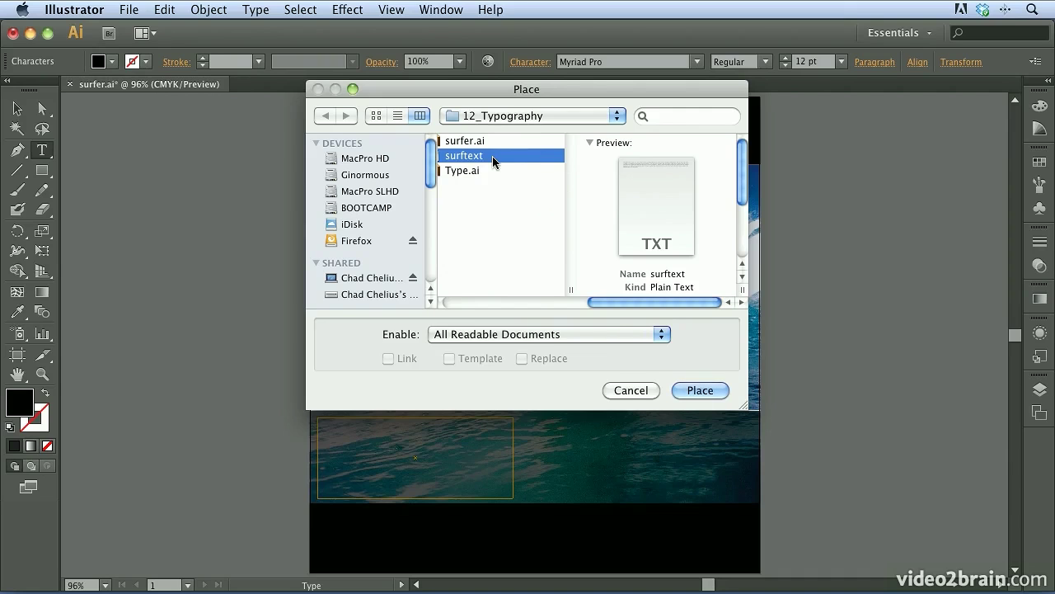
{"action": "left_click", "coordinate": [700, 391]}
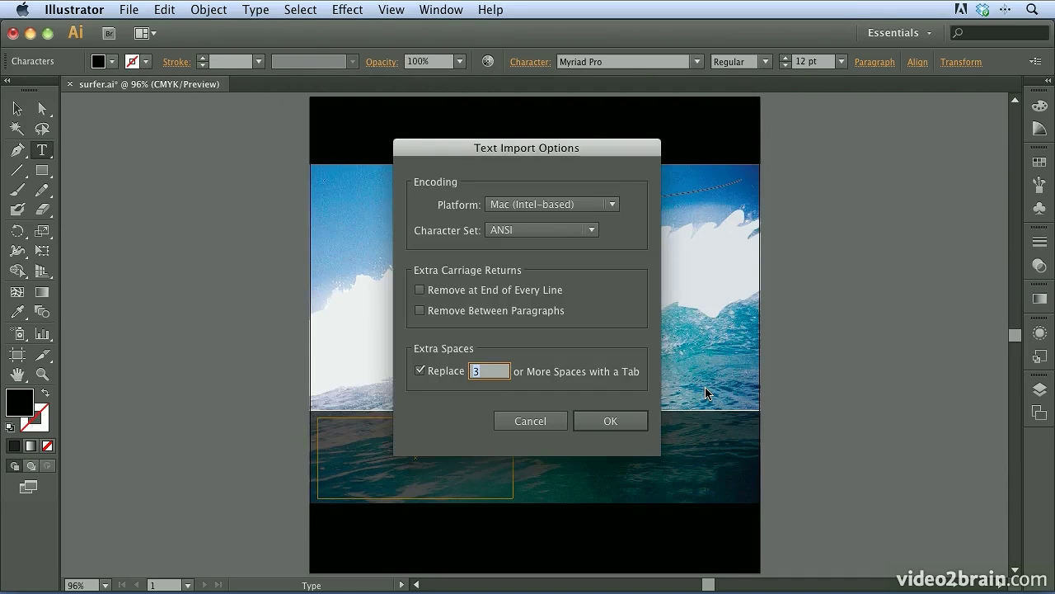
{"action": "left_click_drag", "start_coordinate": [547, 148], "coordinate": [739, 152]}
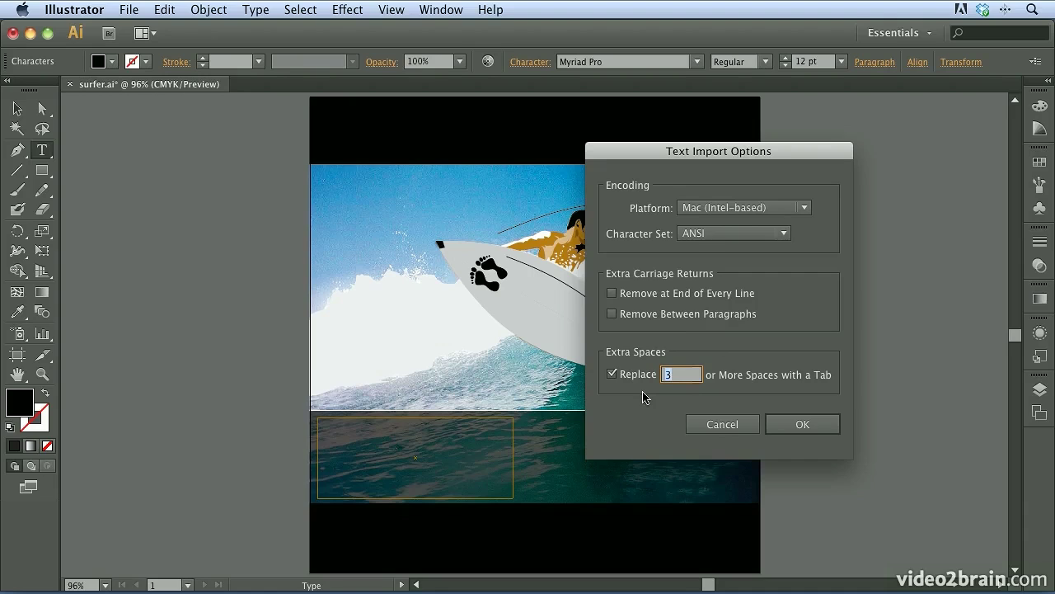
{"action": "left_click", "coordinate": [803, 424]}
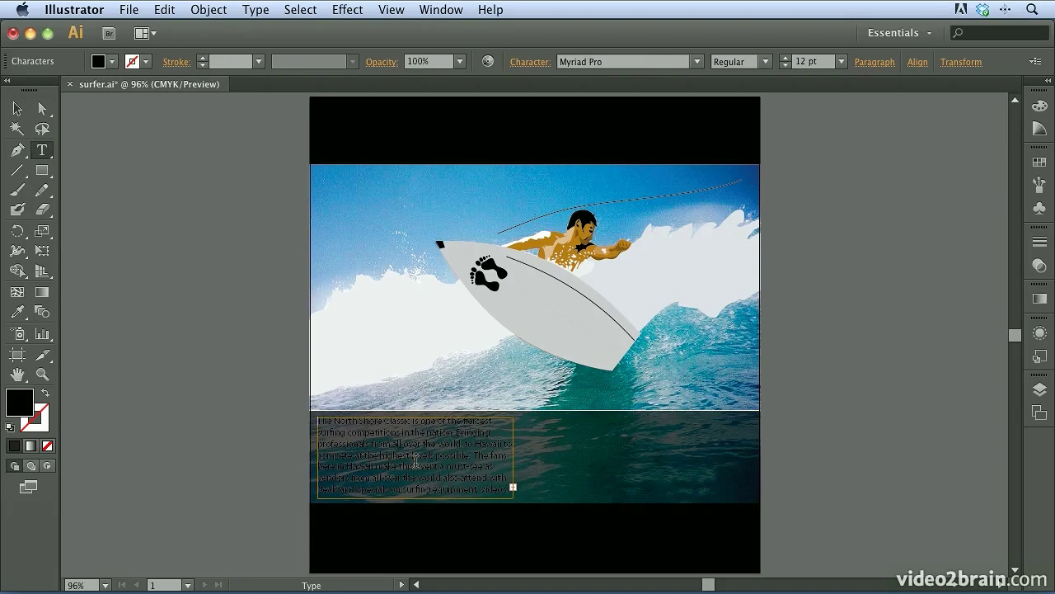
Step: Recolor all the imported body text with the white swatch
{"action": "key", "text": "super+a"}
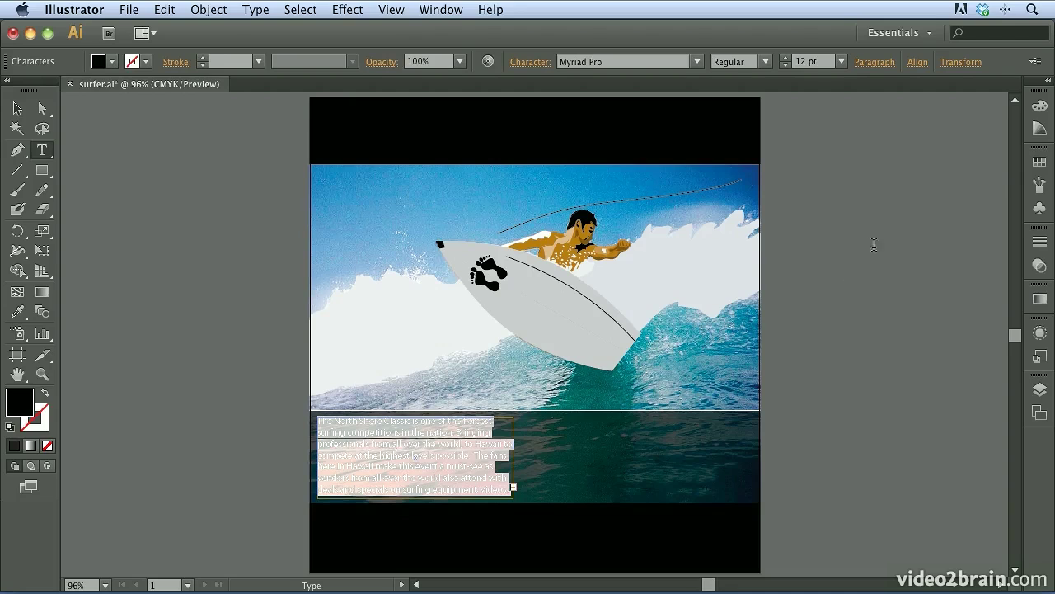
{"action": "left_click", "coordinate": [1039, 165]}
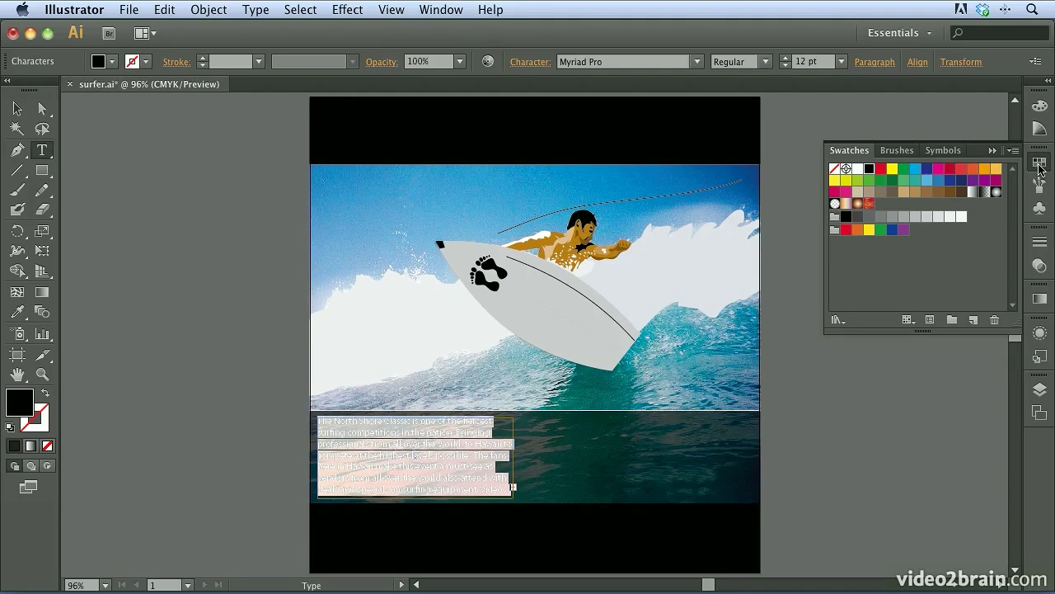
{"action": "left_click", "coordinate": [857, 169]}
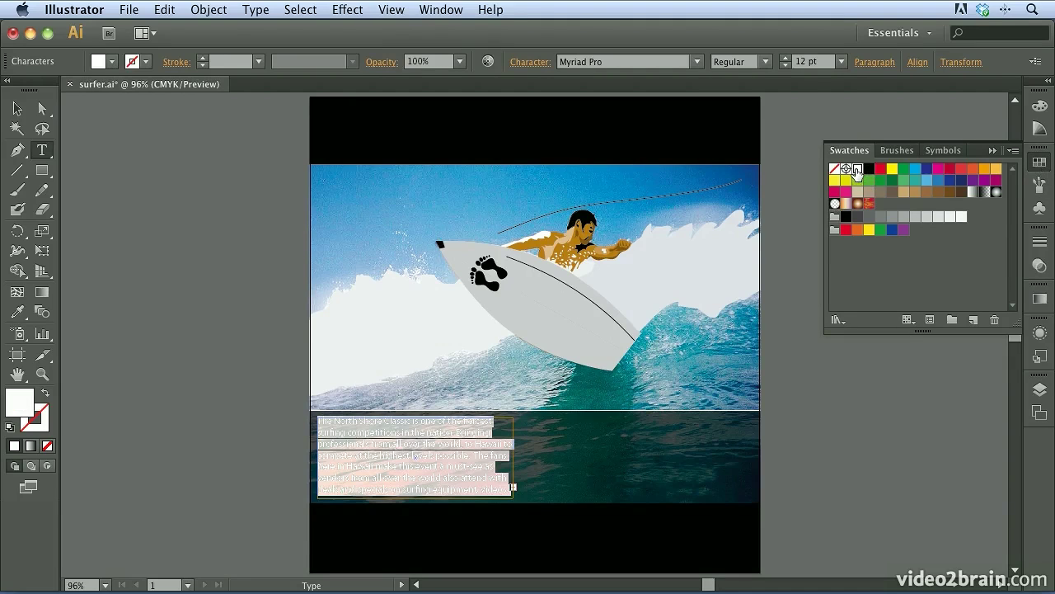
{"action": "left_click", "coordinate": [1040, 173]}
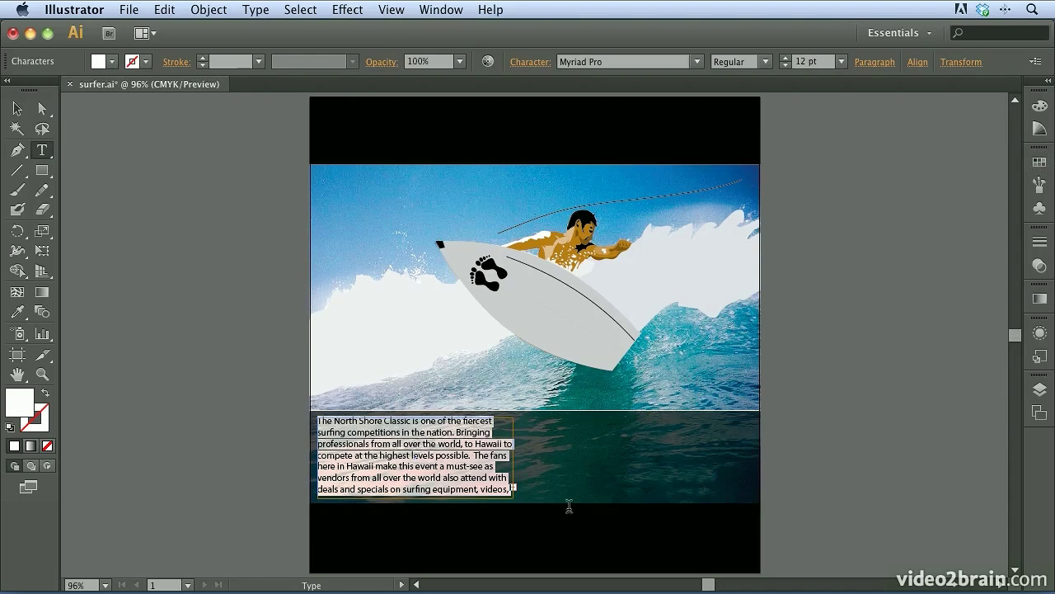
{"action": "left_click", "coordinate": [456, 449]}
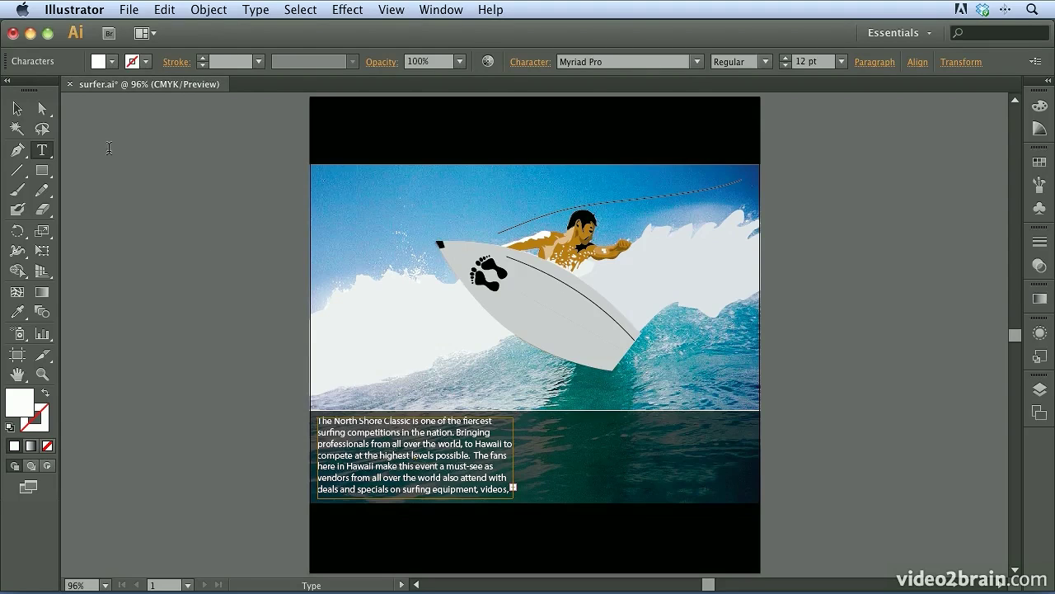
Step: Thread the overflowing text into a second, similarly sized text box drawn beside the first one on the dark band
{"action": "left_click", "coordinate": [15, 110]}
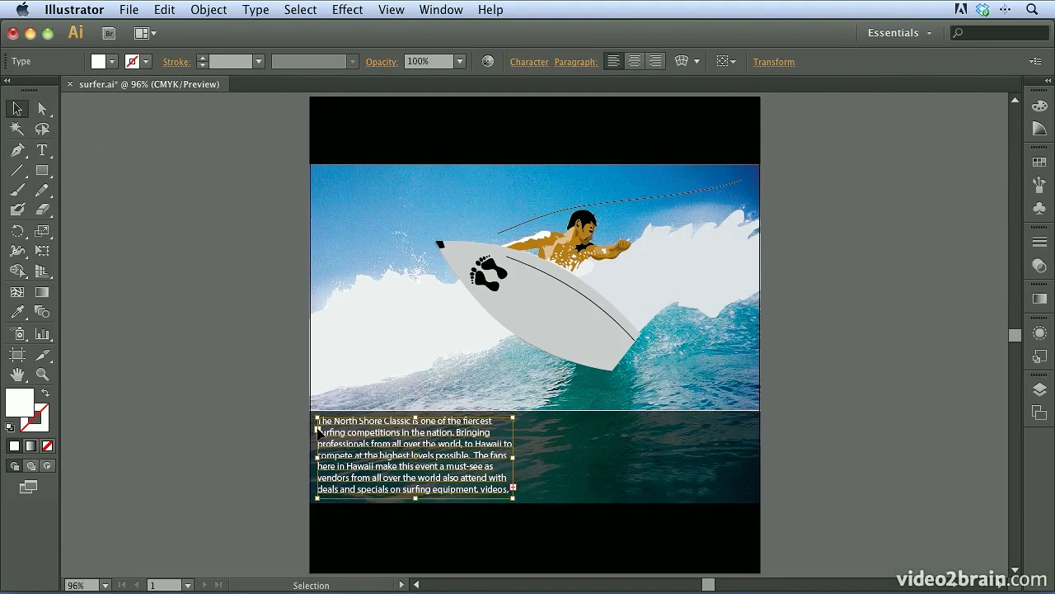
{"action": "left_click", "coordinate": [513, 489]}
{"action": "left_click", "coordinate": [513, 490]}
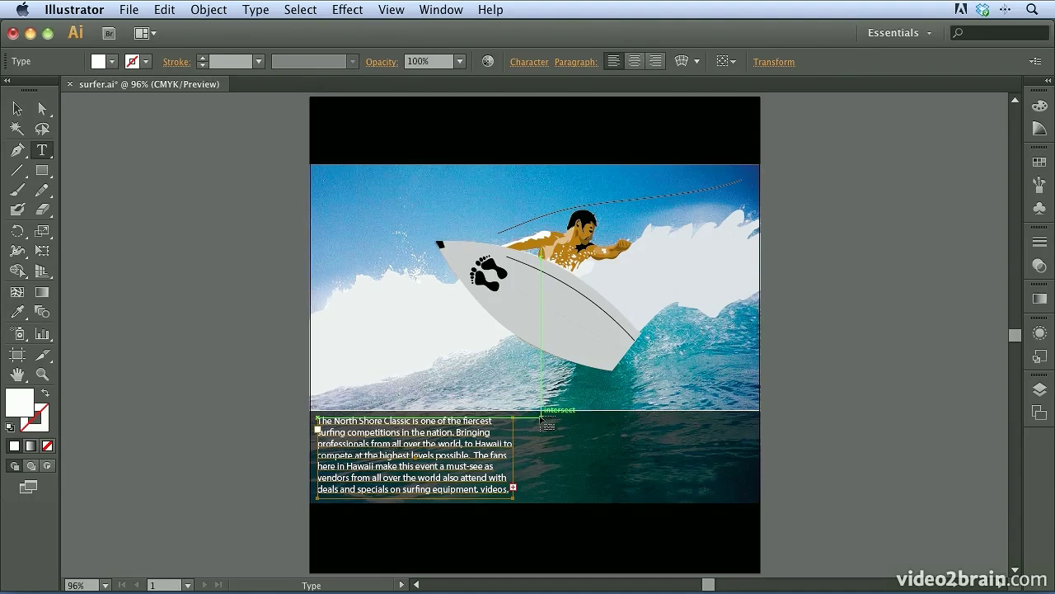
{"action": "left_click_drag", "start_coordinate": [541, 418], "coordinate": [736, 498]}
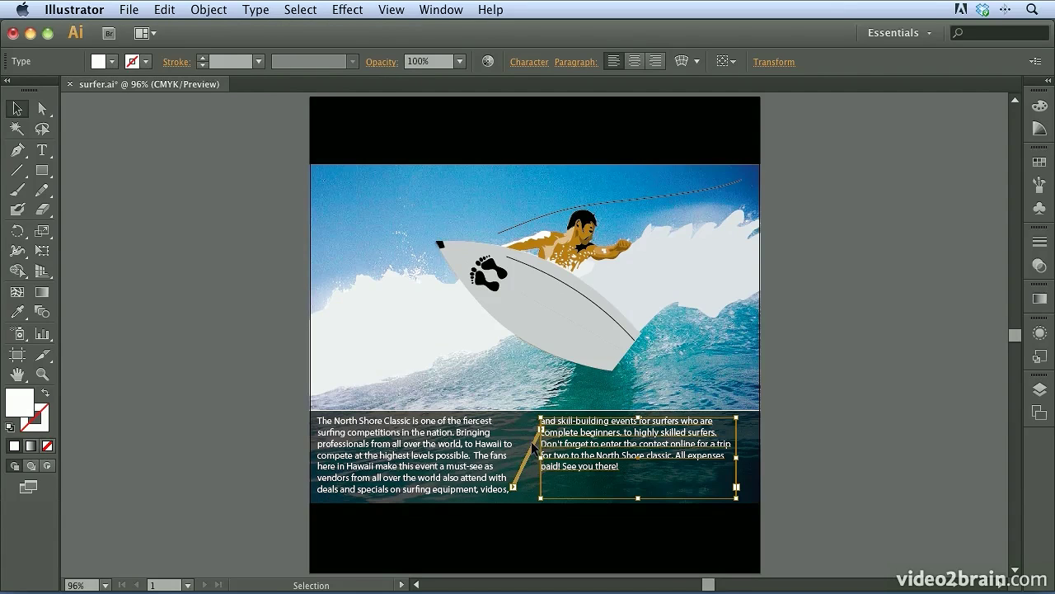
Step: Shift both threaded text boxes slightly to the right and shorten the first box by one line from its lower edge
{"action": "left_click_drag", "start_coordinate": [582, 452], "coordinate": [589, 452]}
{"action": "left_click", "coordinate": [396, 464]}
{"action": "left_click", "coordinate": [395, 464]}
{"action": "left_click_drag", "start_coordinate": [395, 457], "coordinate": [402, 457]}
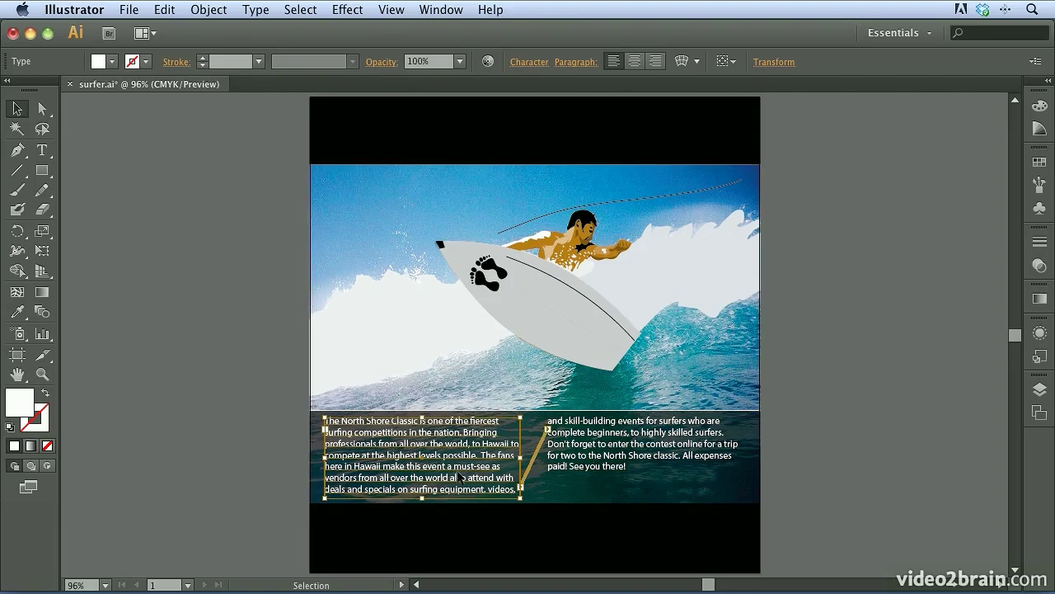
{"action": "left_click_drag", "start_coordinate": [422, 498], "coordinate": [423, 484]}
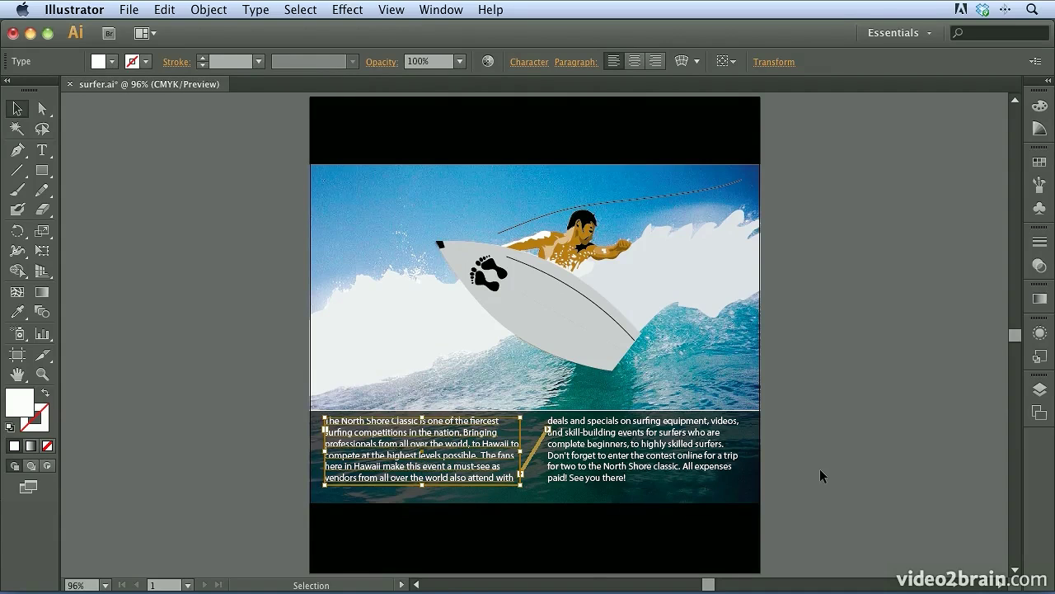
Step: Move the two text boxes down slightly together within the dark band and clear the selection
{"action": "left_click", "coordinate": [620, 464], "text": "shift"}
{"action": "left_click_drag", "start_coordinate": [582, 455], "coordinate": [582, 465]}
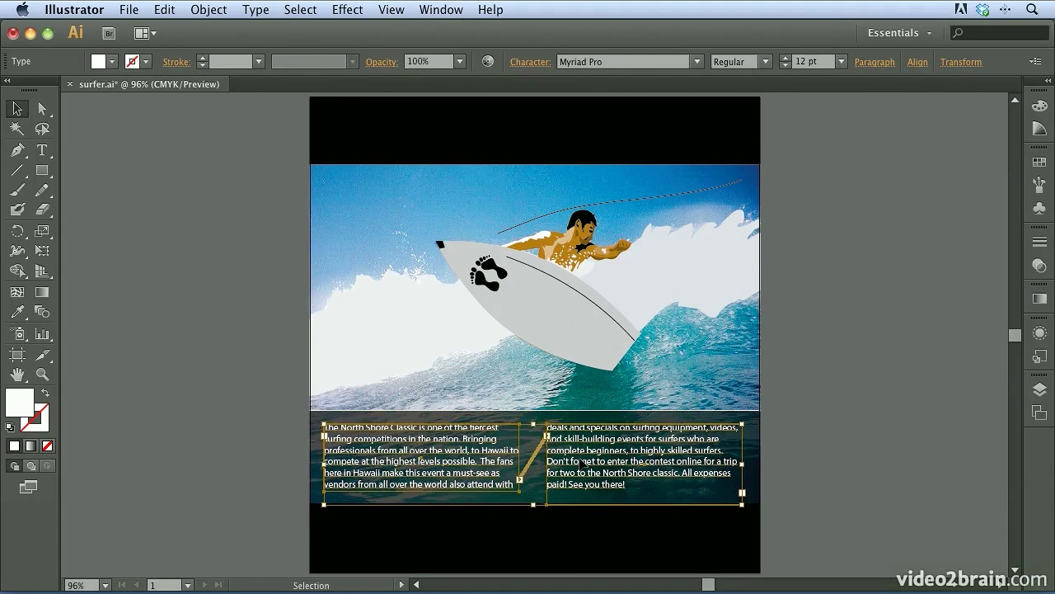
{"action": "key", "text": "shift+super+a"}
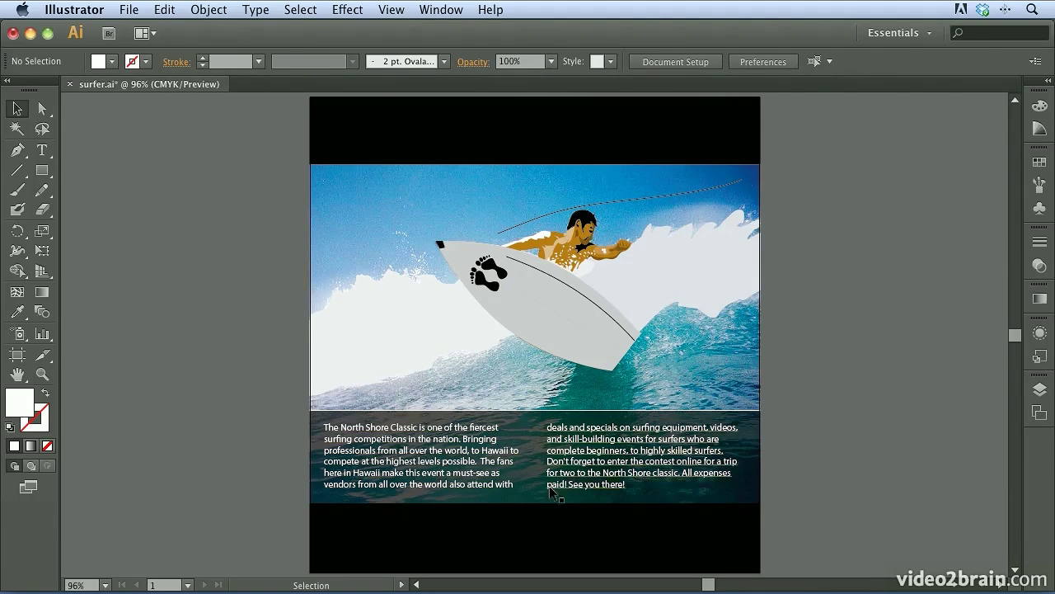
Step: Delete the second threaded text box and undo the deletion
{"action": "left_click", "coordinate": [575, 463]}
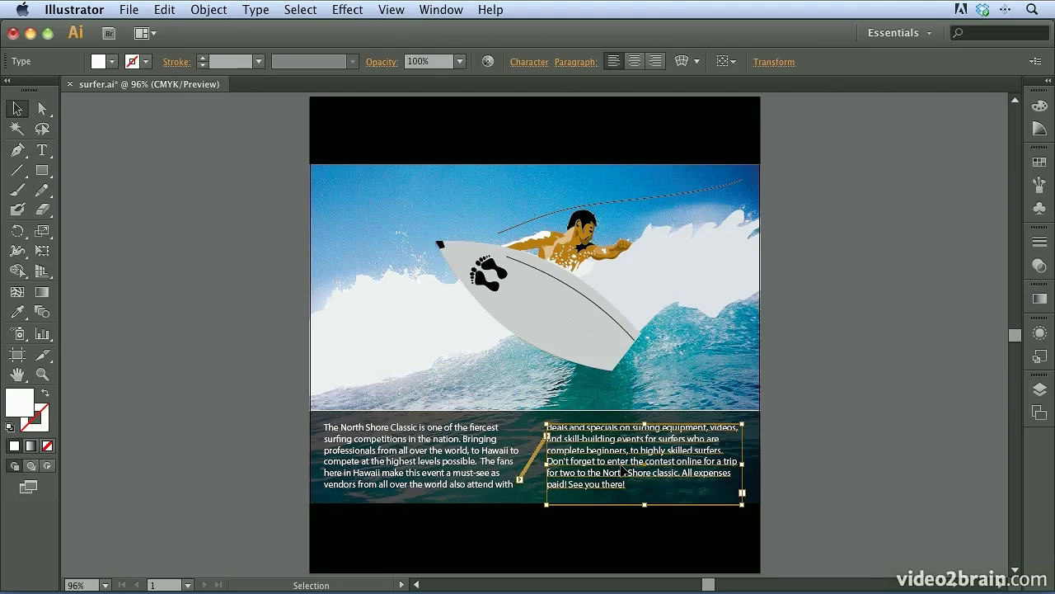
{"action": "key", "text": "Delete"}
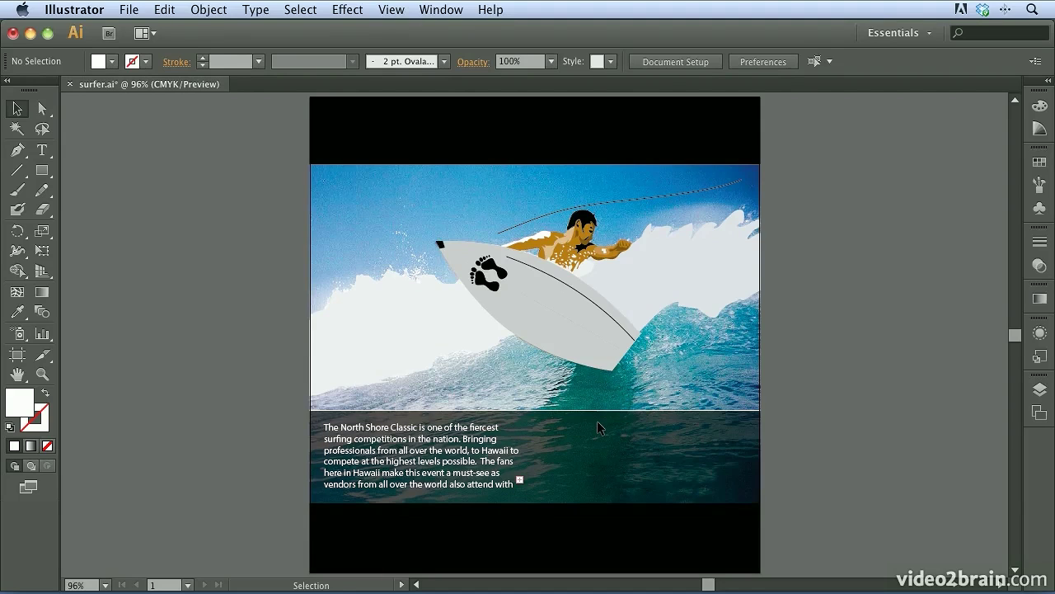
{"action": "key", "text": "super+z"}
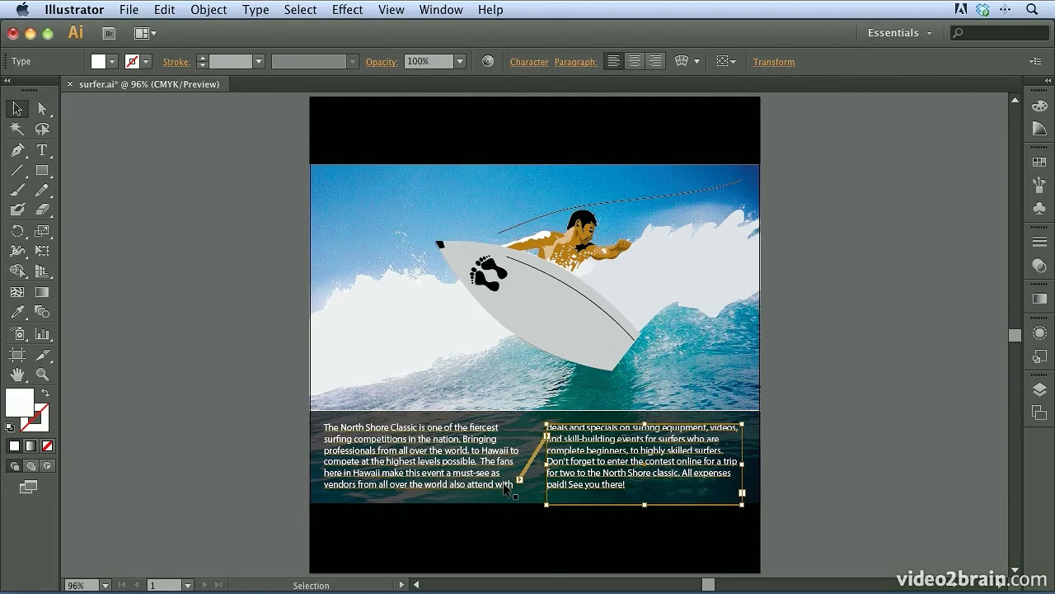
Step: Break the text thread from the first box to the second, emptying the second box, and clear the selection
{"action": "left_click", "coordinate": [422, 459]}
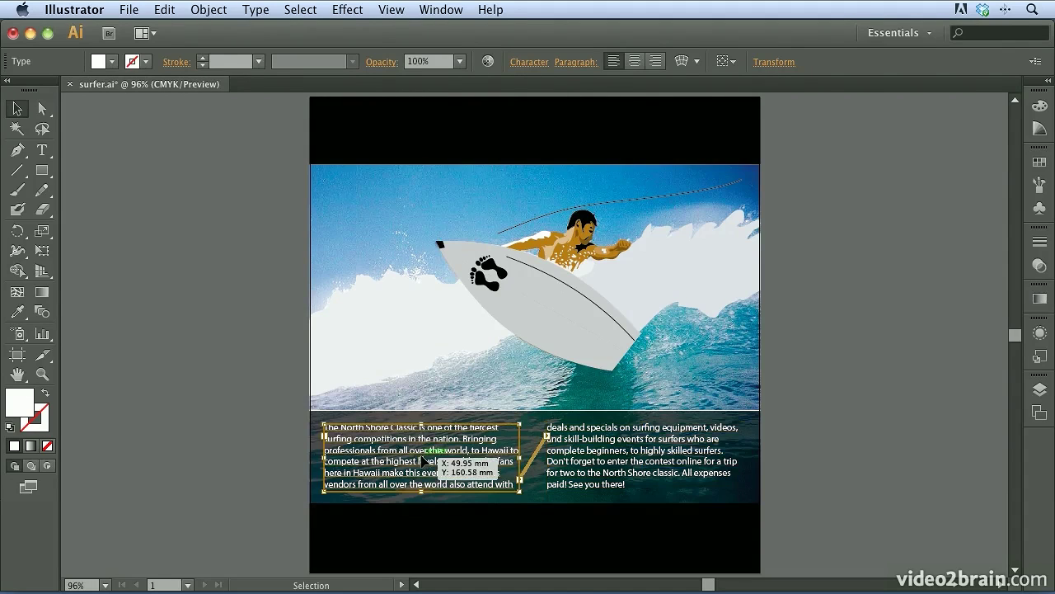
{"action": "key", "text": "t"}
{"action": "left_click", "coordinate": [520, 481]}
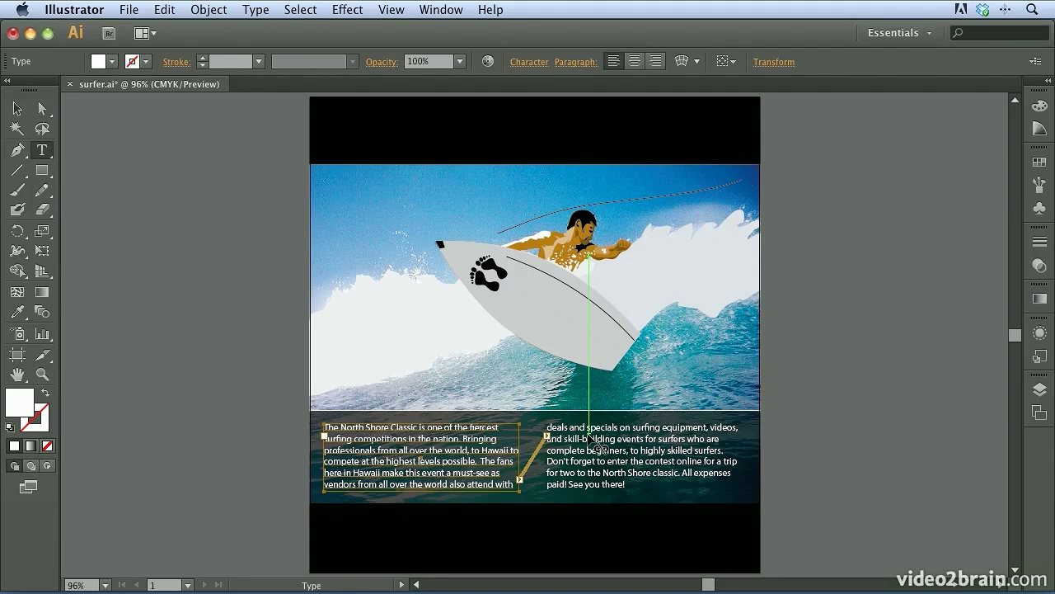
{"action": "key", "text": "super+z"}
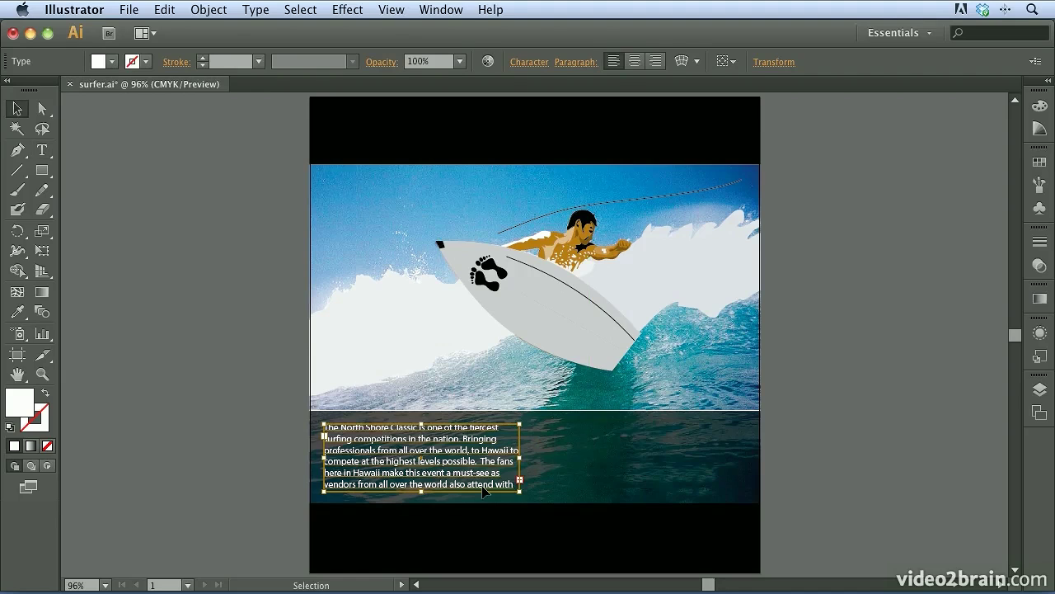
{"action": "left_click", "coordinate": [593, 423]}
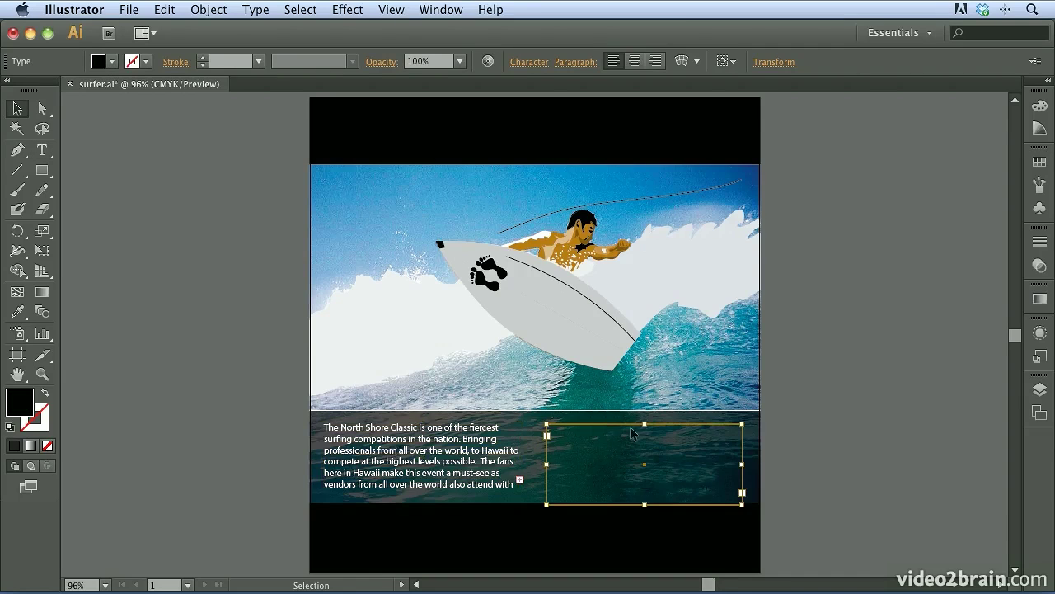
{"action": "left_click", "coordinate": [556, 473]}
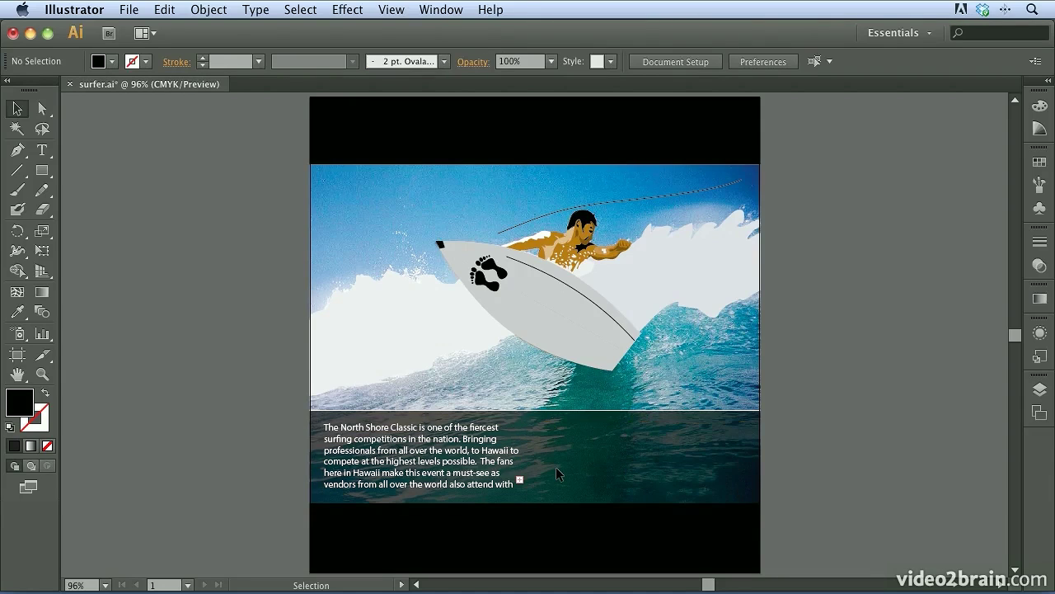
Step: Set the remaining text box to 2 columns in its Area Type Options, with preview enabled
{"action": "left_click", "coordinate": [450, 464]}
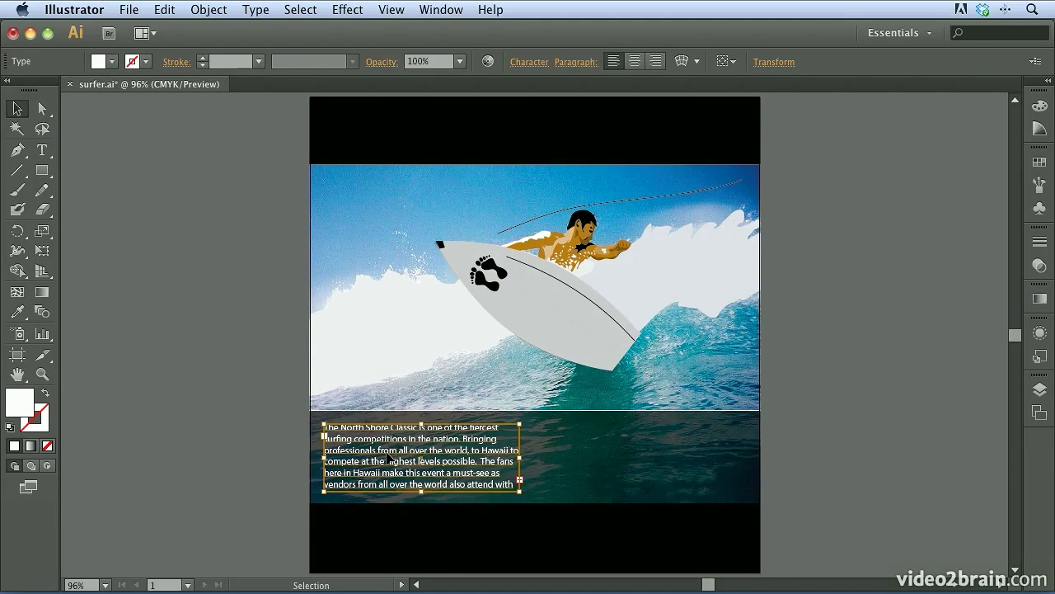
{"action": "left_click", "coordinate": [265, 9]}
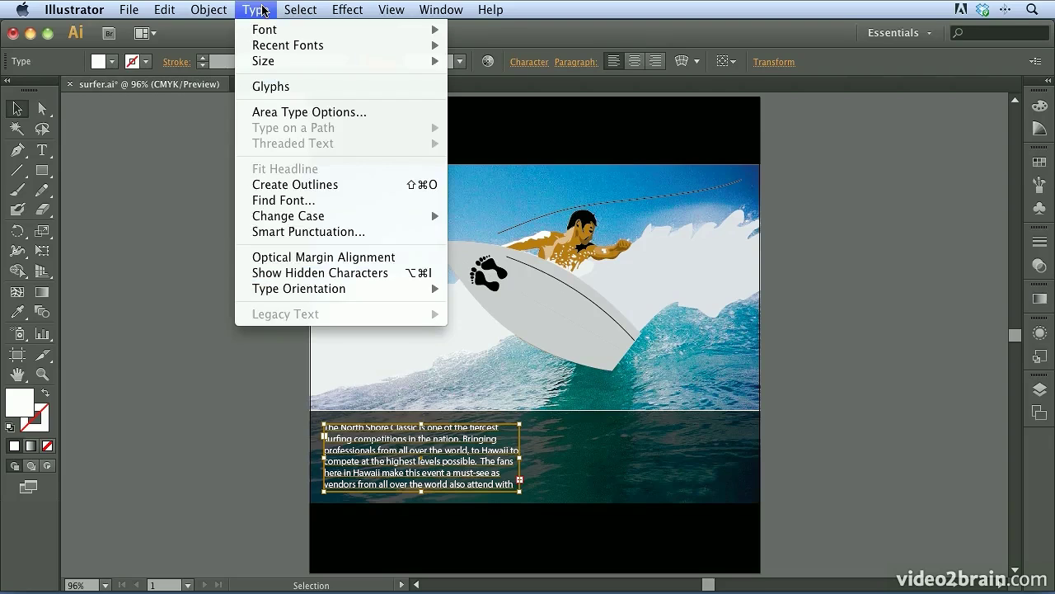
{"action": "left_click", "coordinate": [278, 112]}
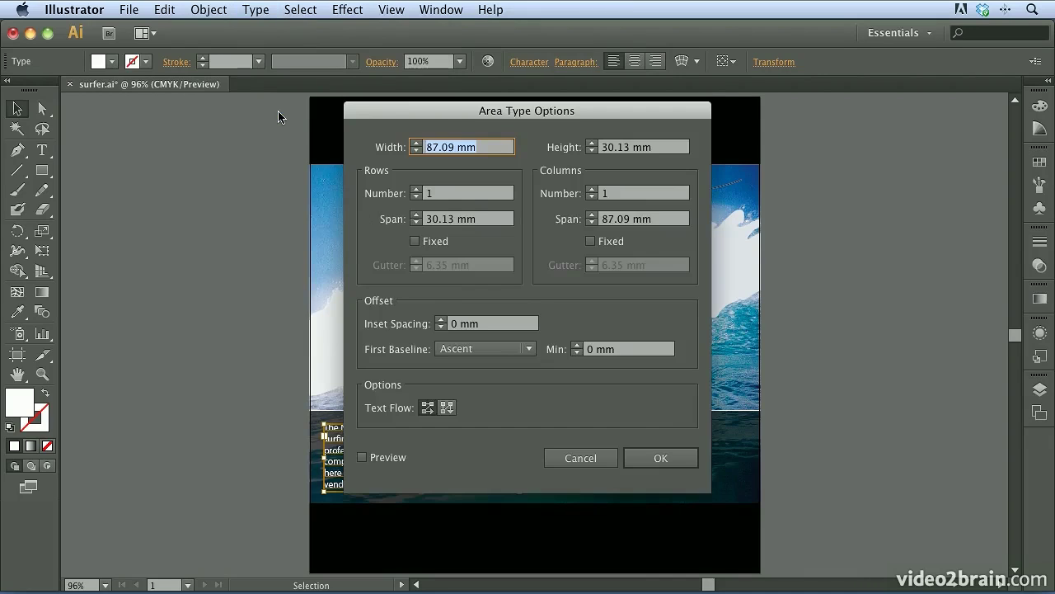
{"action": "left_click_drag", "start_coordinate": [399, 108], "coordinate": [683, 121]}
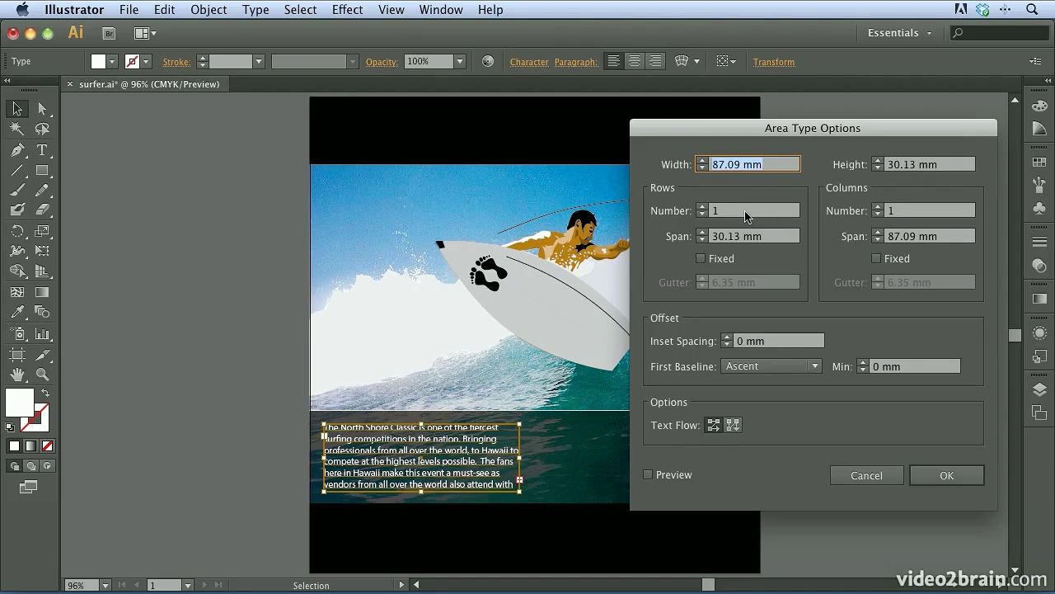
{"action": "left_click", "coordinate": [879, 209]}
{"action": "left_click", "coordinate": [648, 474]}
{"action": "left_click_drag", "start_coordinate": [670, 133], "coordinate": [777, 179]}
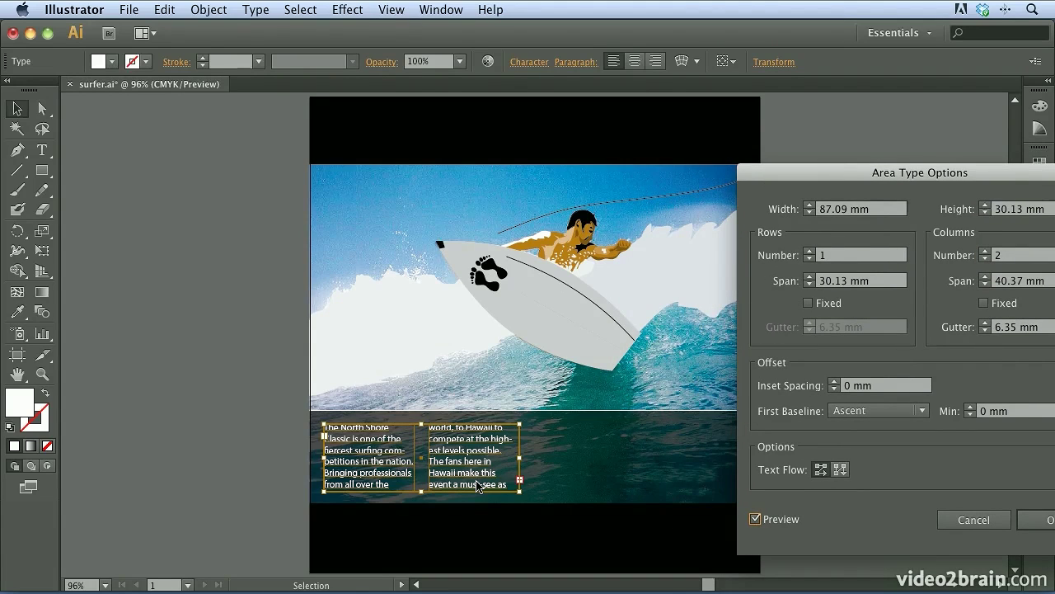
{"action": "left_click_drag", "start_coordinate": [861, 175], "coordinate": [741, 150]}
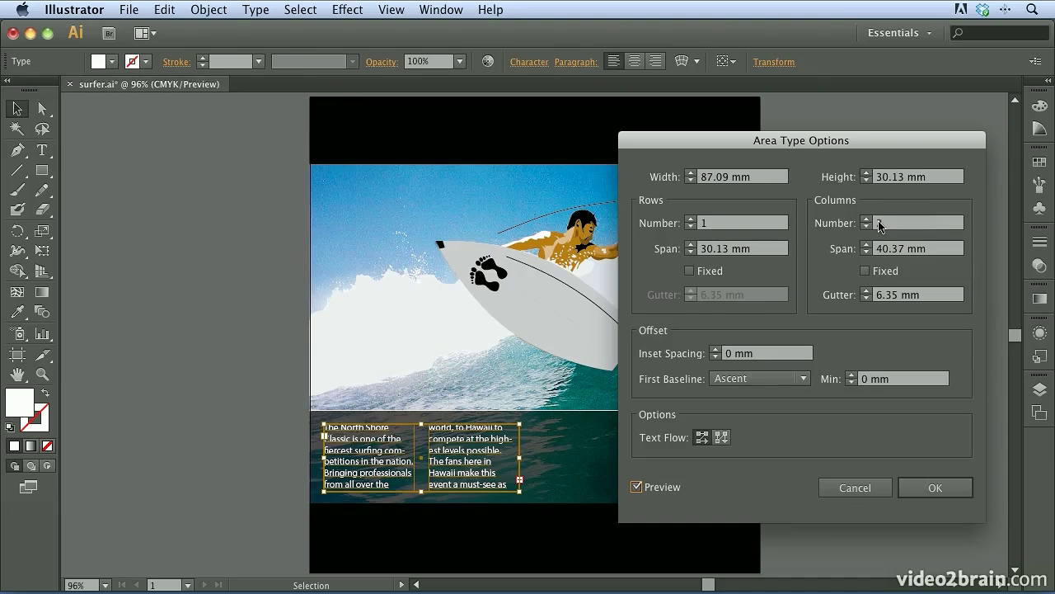
{"action": "left_click", "coordinate": [942, 489]}
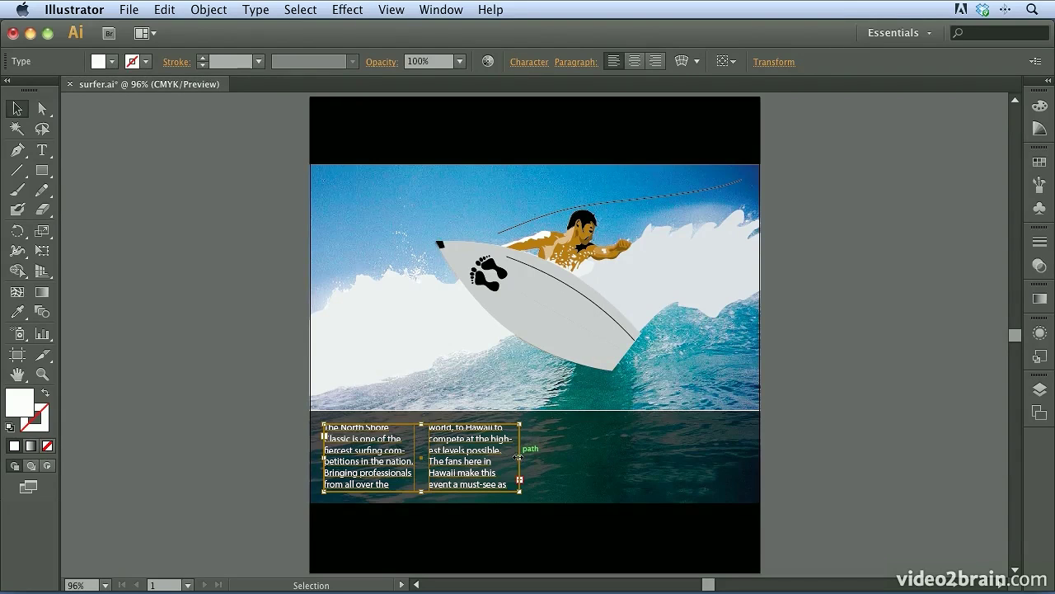
Step: Widen the two-column text box to almost the right edge of the image and keep it selected
{"action": "left_click_drag", "start_coordinate": [517, 456], "coordinate": [749, 465]}
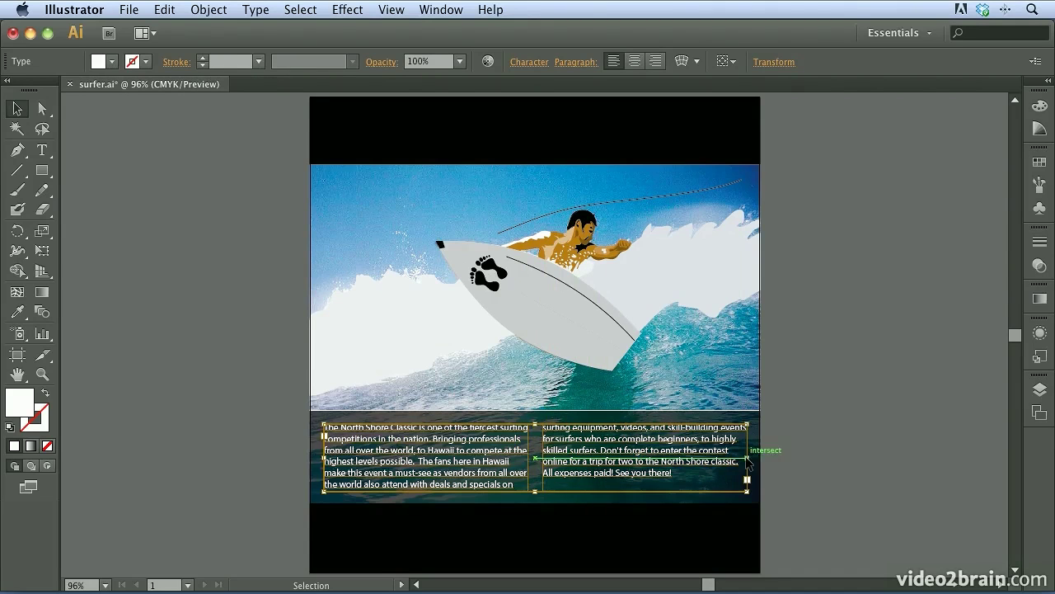
{"action": "left_click", "coordinate": [836, 414]}
{"action": "left_click", "coordinate": [454, 463]}
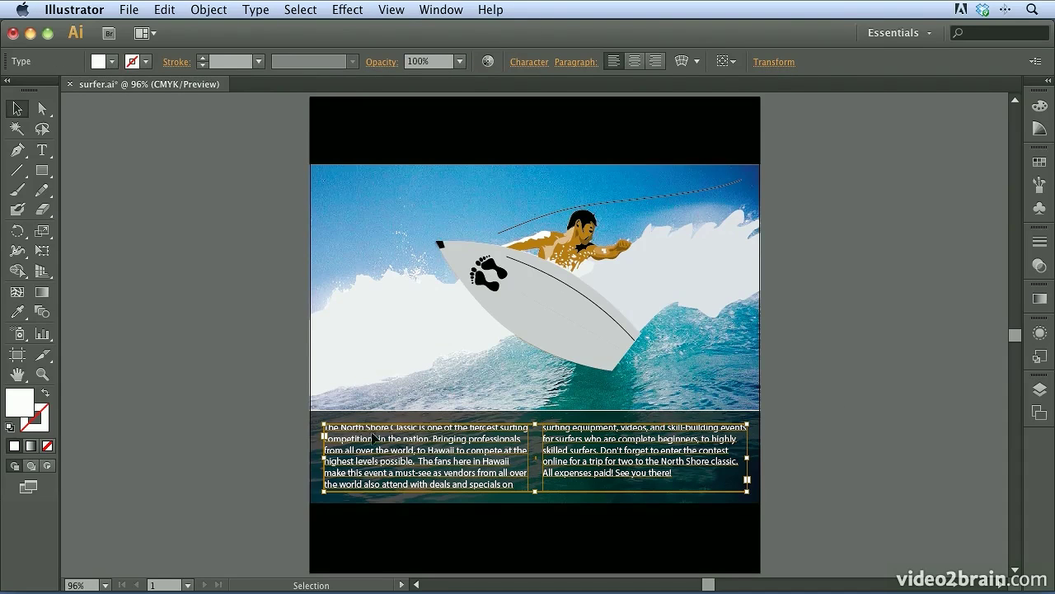